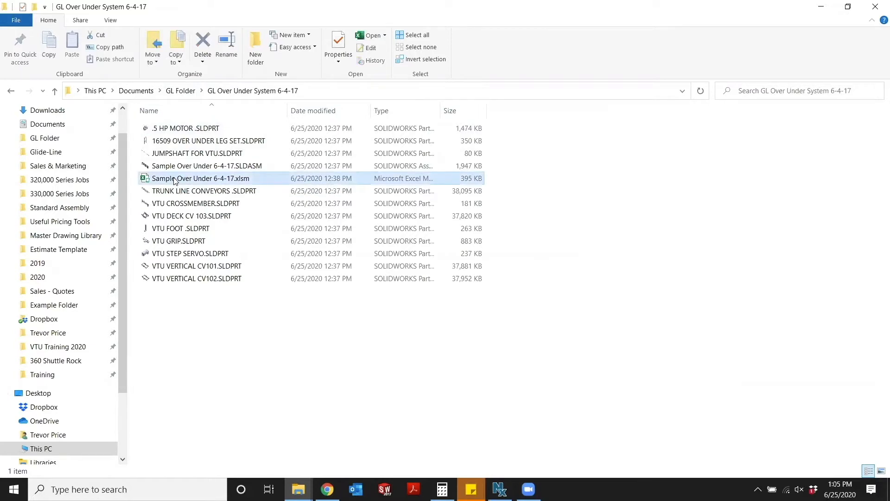
Open the Sample Over Under 6-4-17 assembly in SOLIDWORKS and its matching .xlsm workbook in Excel, continuing without registering.
left_click(189, 166)
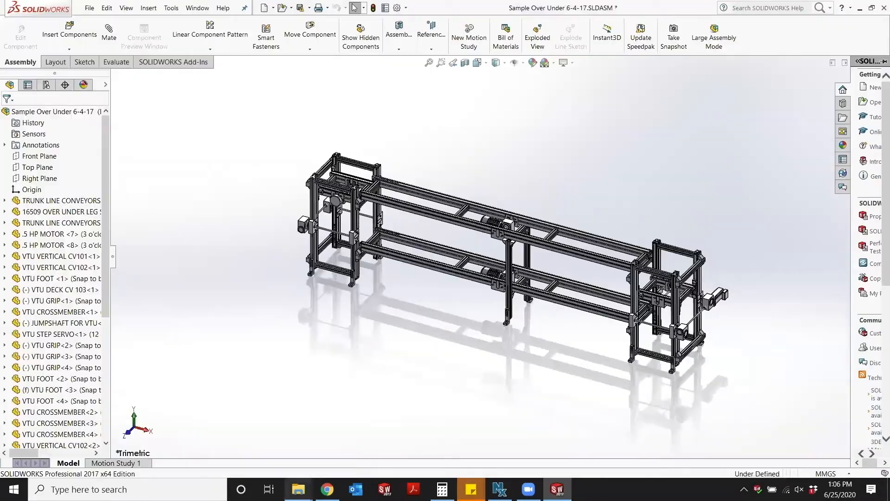
mouse_move(298, 489)
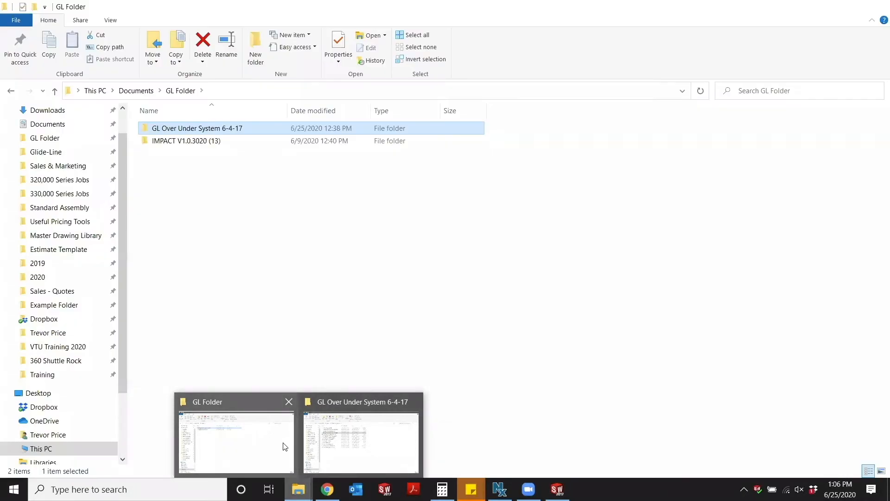
left_click(311, 443)
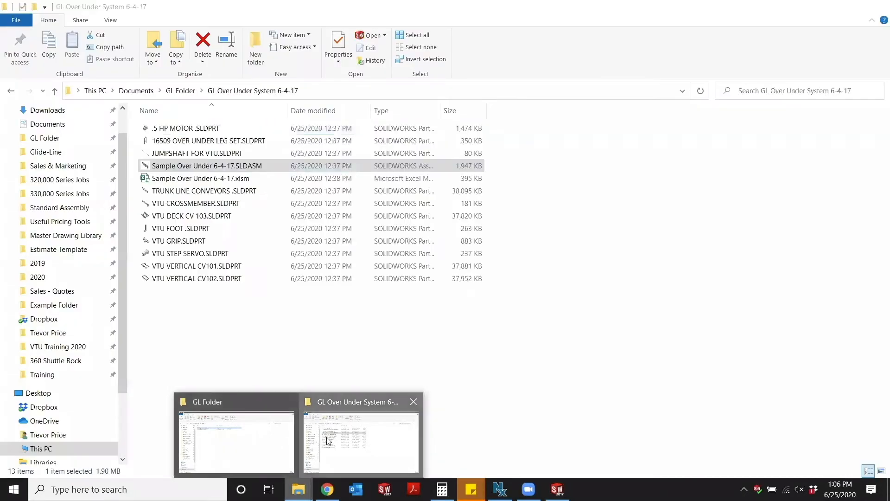
left_click(239, 178)
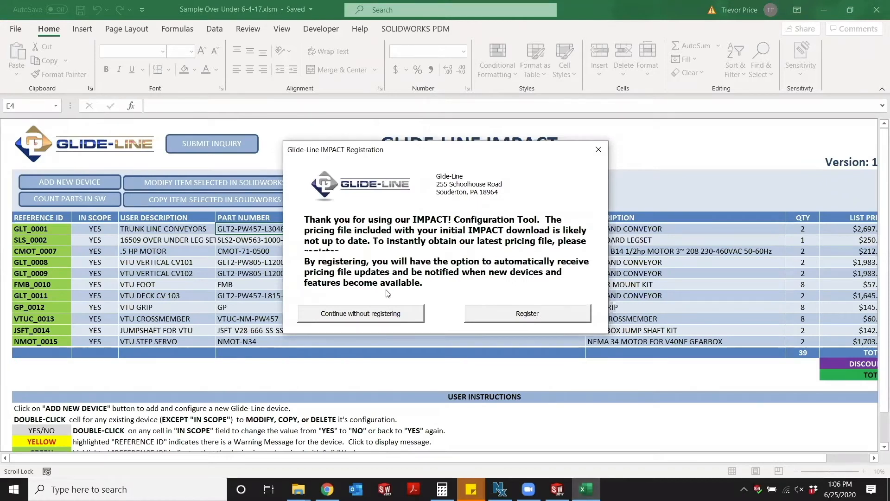
left_click(384, 314)
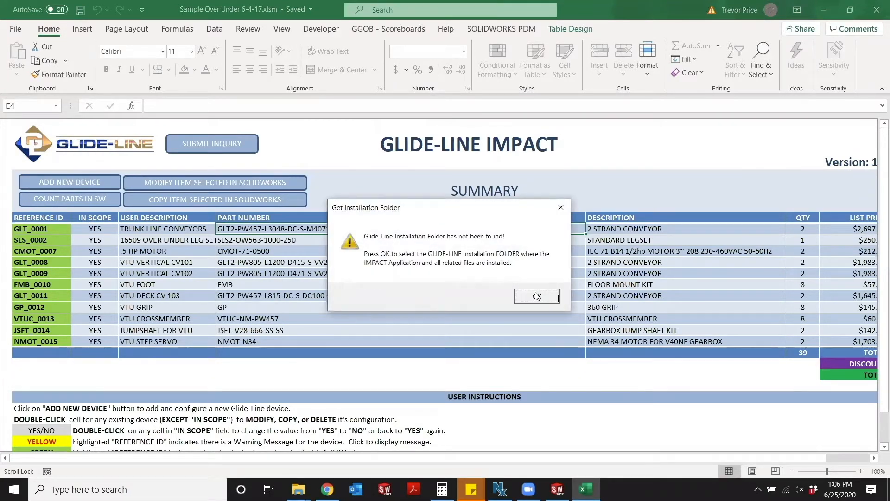
Set the installation folder to Glide-Line inside GL Folder > IMPACT V1.0.3020 (13) and finish the application setup.
left_click(536, 296)
scroll(56, 140, "down", 10)
scroll(63, 128, "up", 10)
scroll(62, 129, "up", 2)
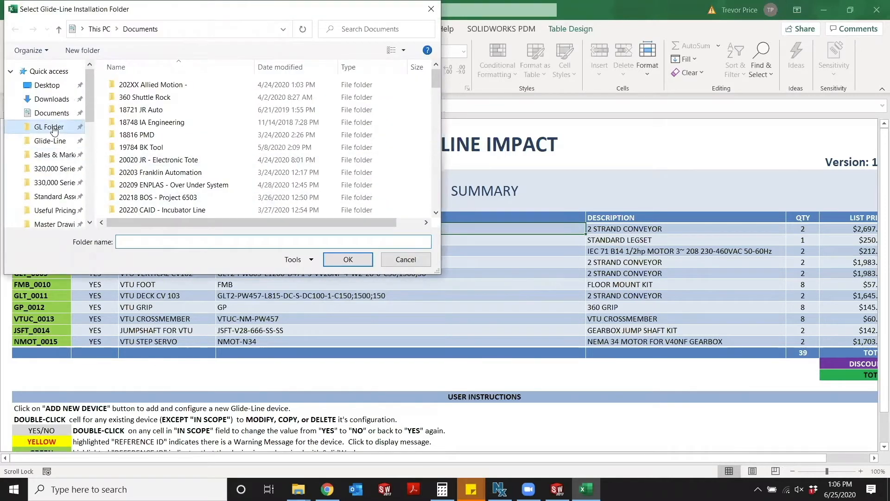
left_click(51, 127)
left_click(138, 97)
double_click(138, 97)
left_click(139, 85)
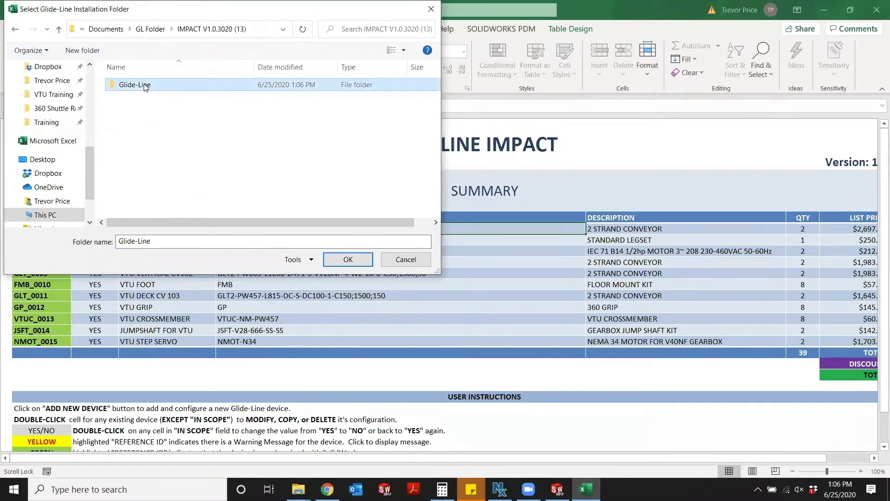
left_click(349, 264)
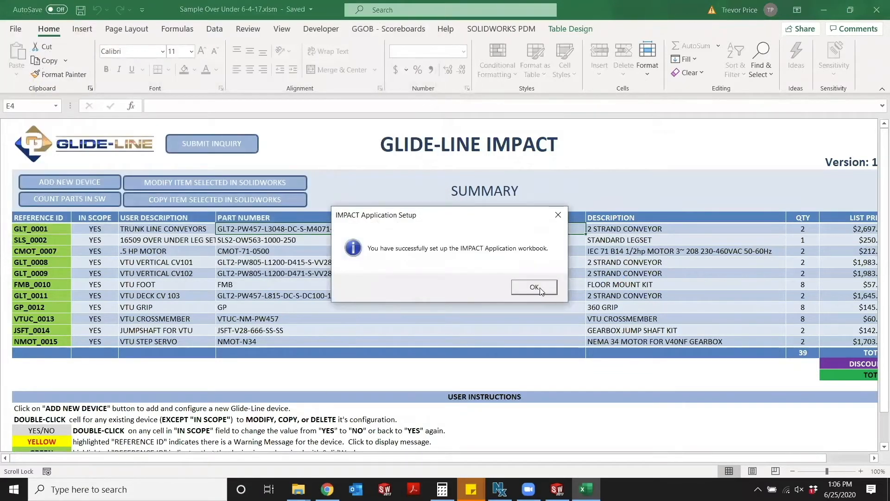
left_click(541, 291)
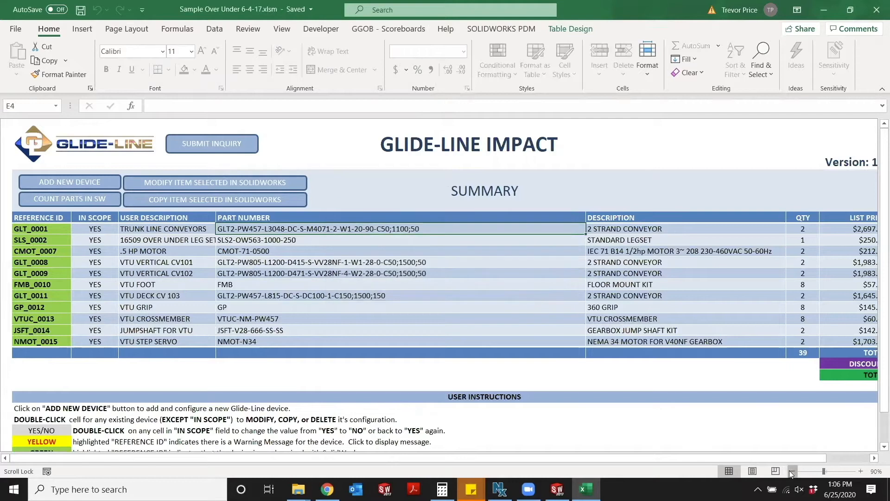
Check the assembly in SOLIDWORKS, then return to the Excel summary and open the TRUNK LINE CONVEYORS device for modification.
left_click(792, 471)
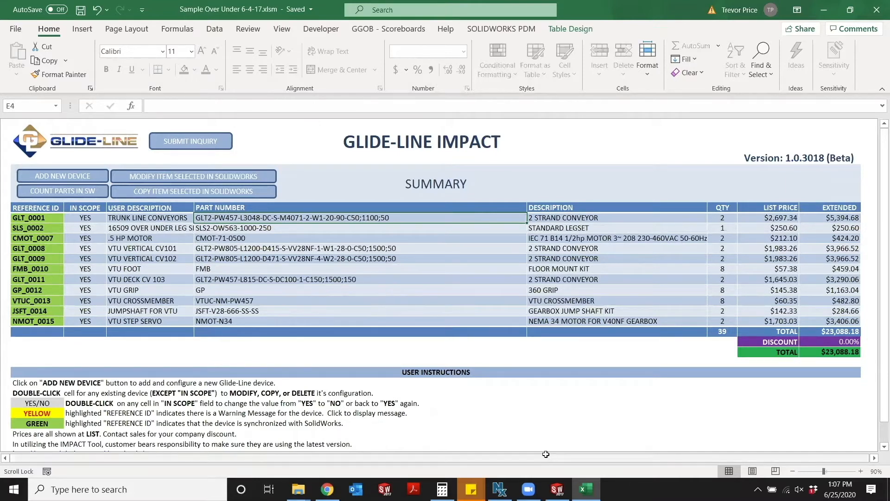
left_click(557, 489)
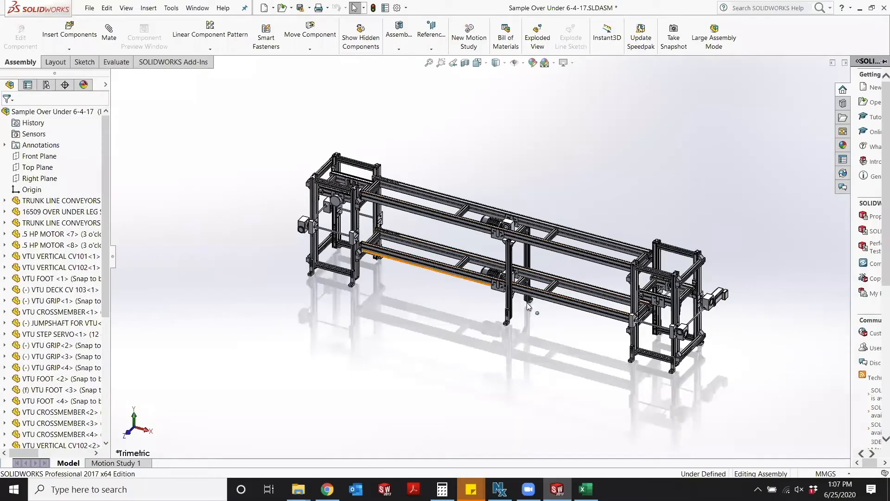
left_click(586, 489)
double_click(257, 217)
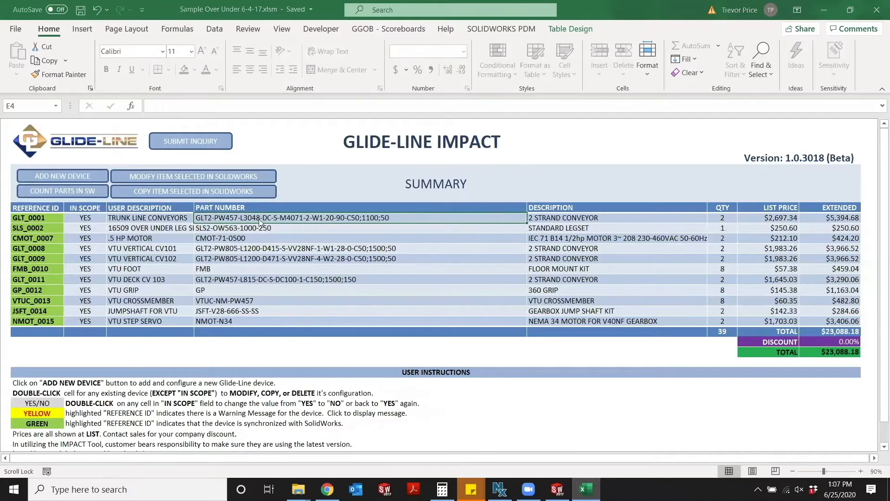
left_click(399, 217)
left_click(419, 282)
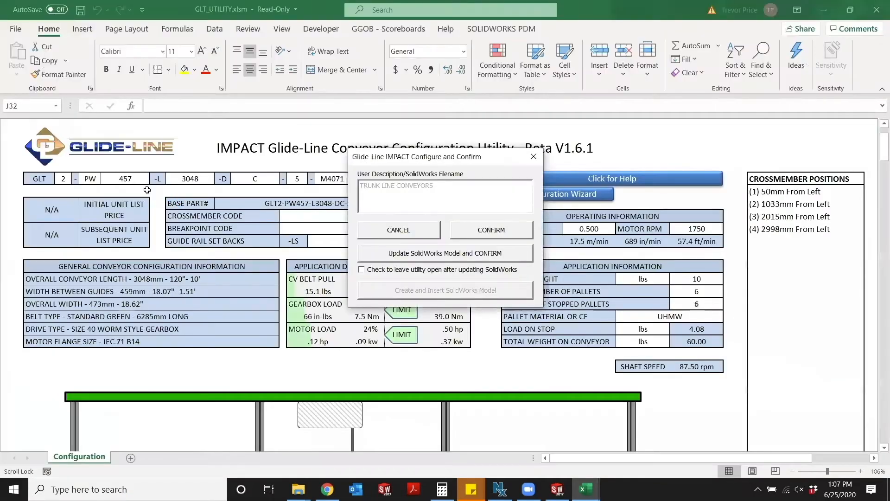
Set the trunk line conveyors' width to 240 and update the SolidWorks model with confirmation.
left_click(127, 178)
type("240")
key("Return")
left_click(414, 258)
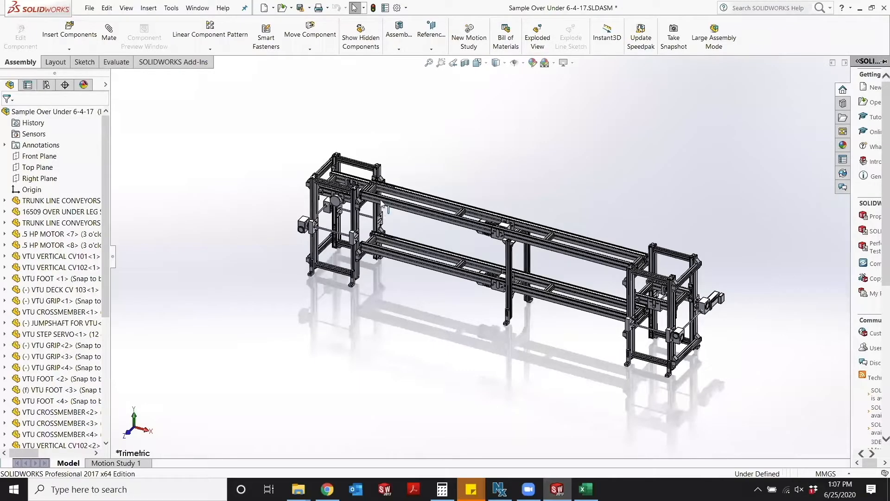
Inspect the narrowed assembly in SOLIDWORKS and select the deck conveyor in the end tower to identify it.
left_click_drag(416, 204, 431, 219)
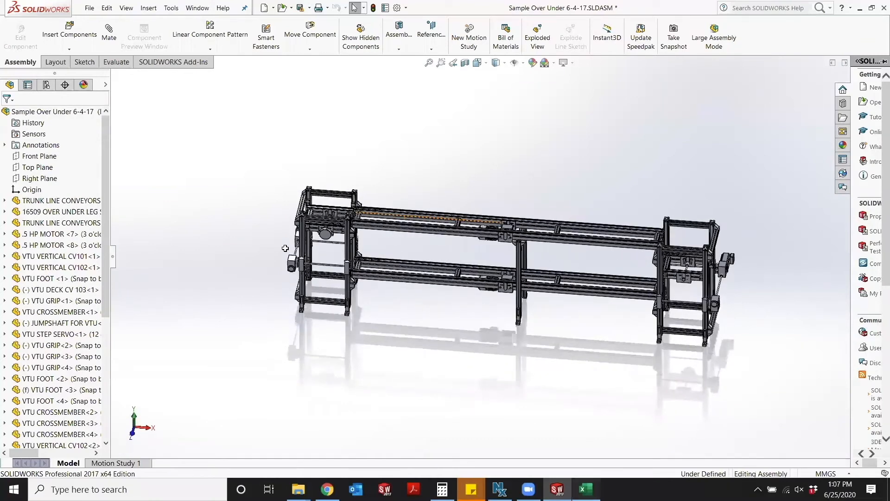
key("alt+Tab")
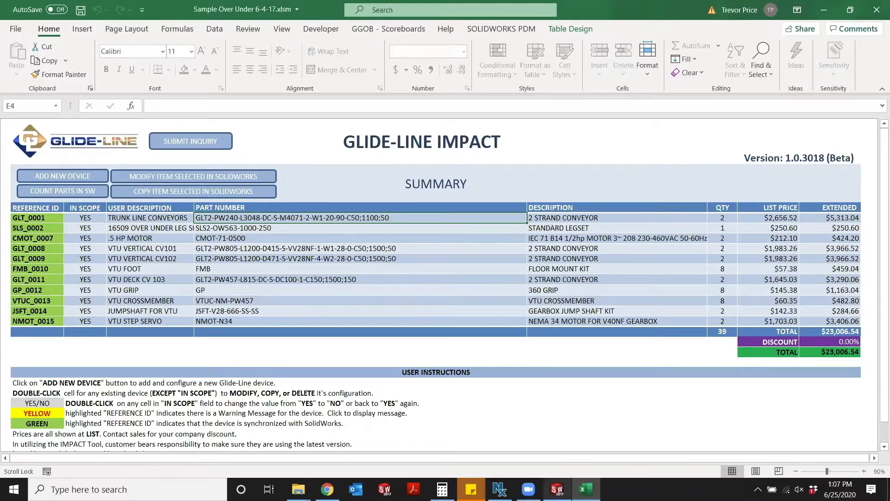
left_click(557, 489)
scroll(367, 203, "down", 5)
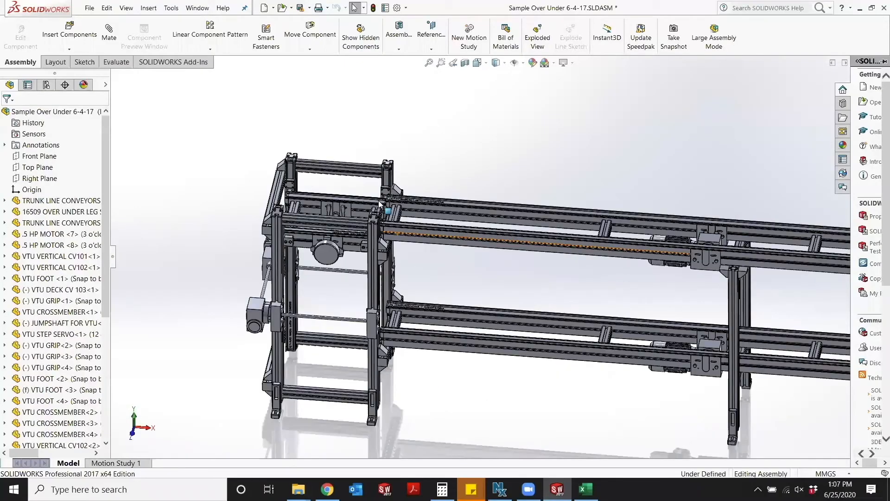
left_click(352, 204)
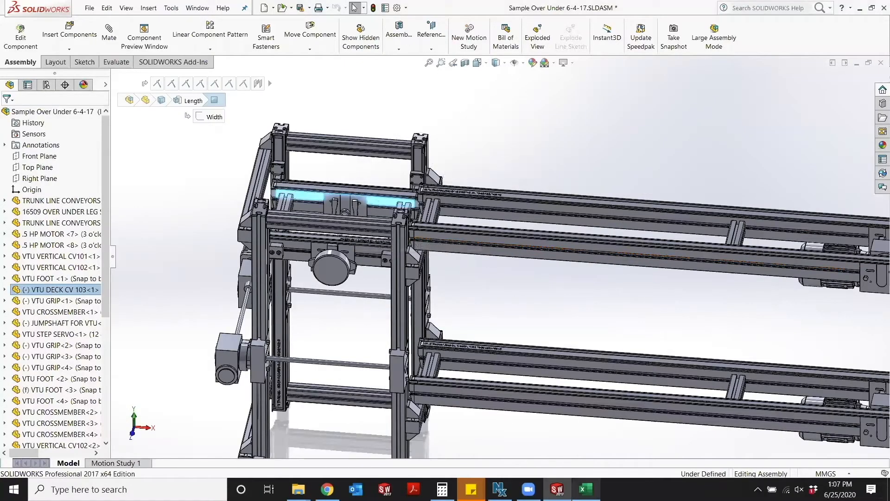
Open VTU DECK CV 103 for modification from the Excel summary and set its width to 240 and length to 360.
left_click(585, 489)
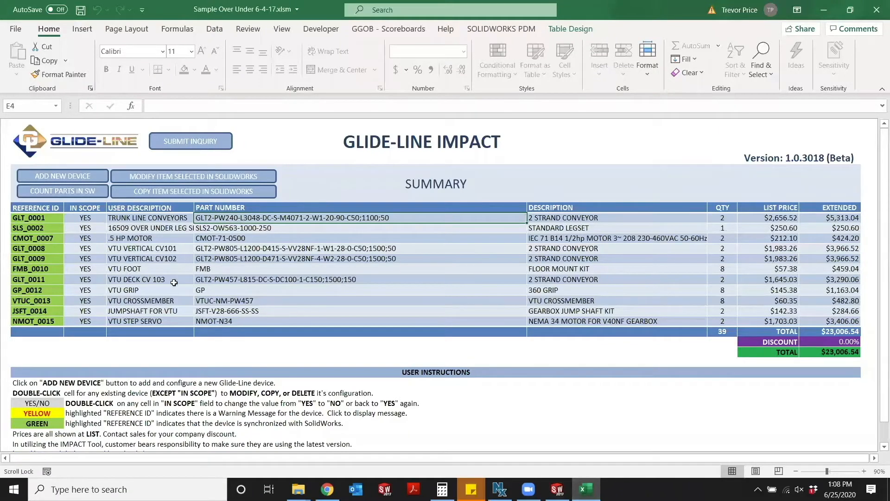
double_click(232, 280)
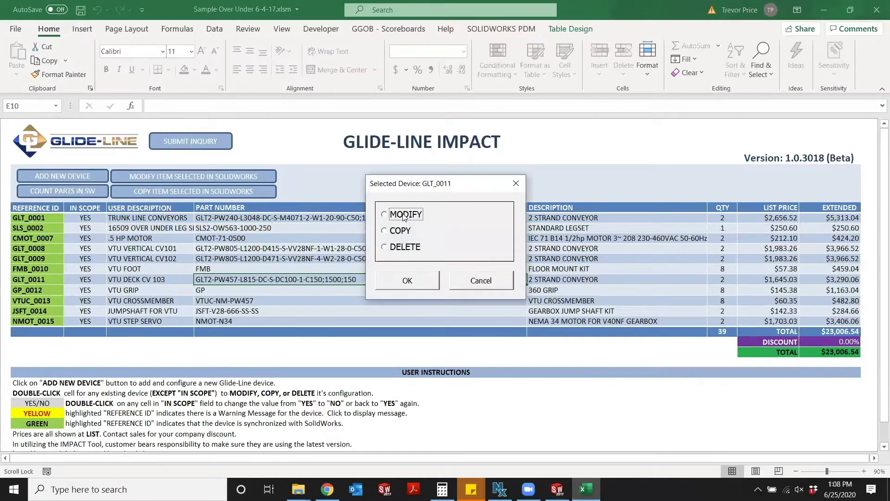
left_click(410, 281)
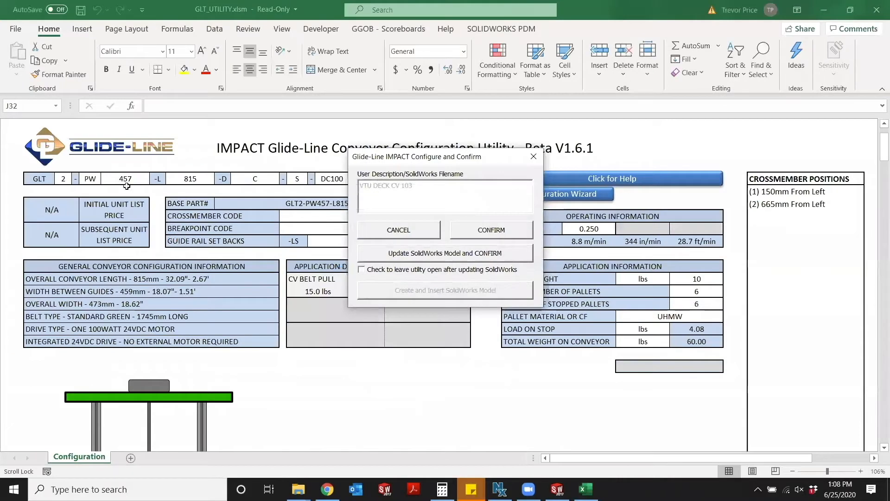
left_click(126, 180)
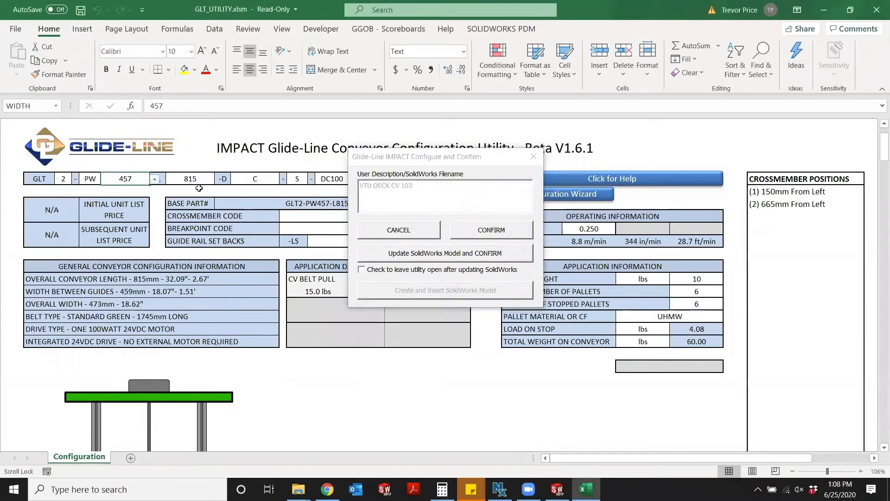
type("240")
key("Return")
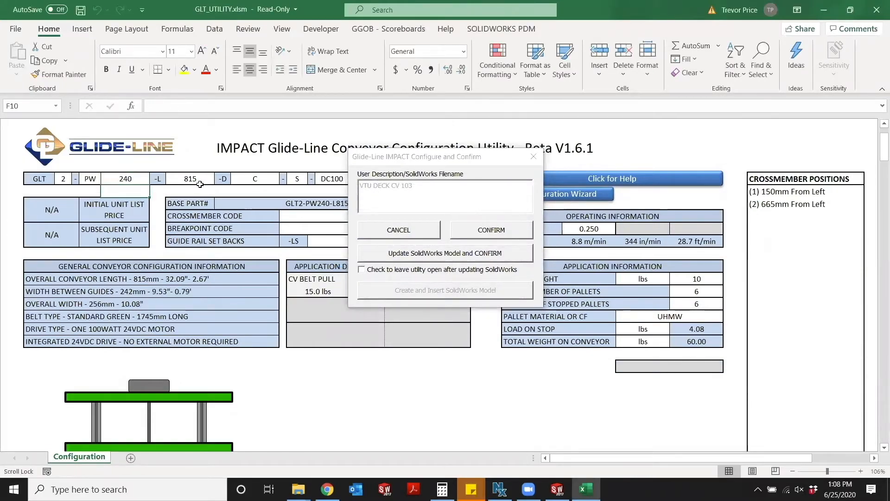
left_click(213, 178)
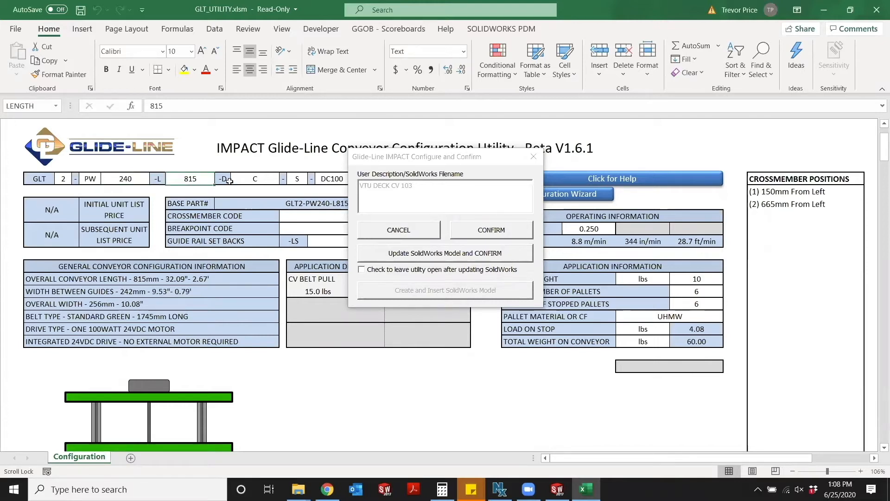
type("360")
key("Return")
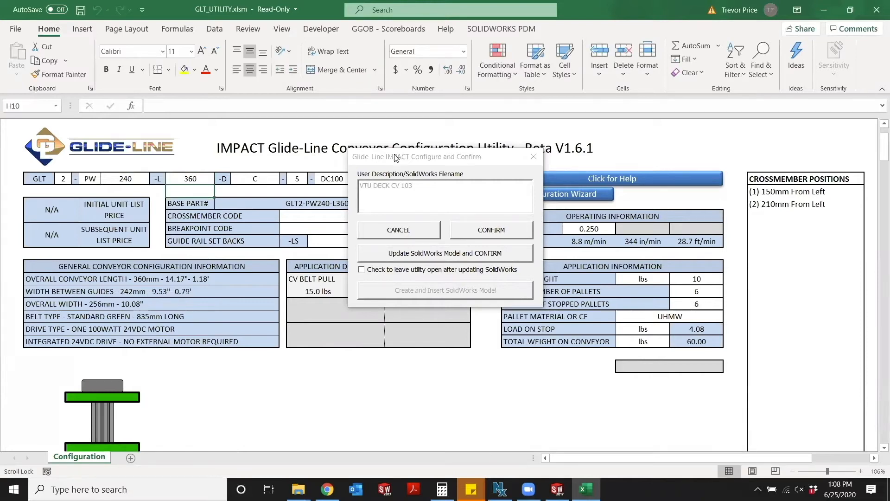
Change the deck conveyor's crossmember code to 50;1500;50 and update the SolidWorks model with confirmation.
double_click(362, 216)
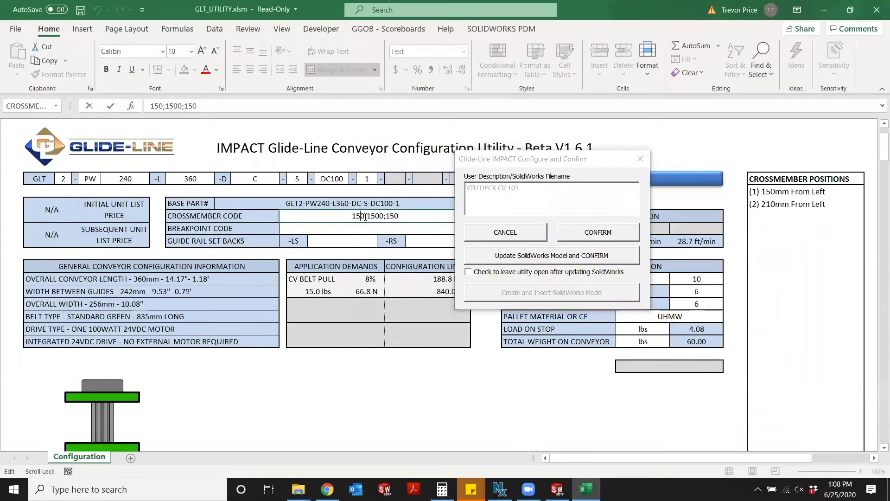
key("BackSpace")
key("BackSpace")
key("Return")
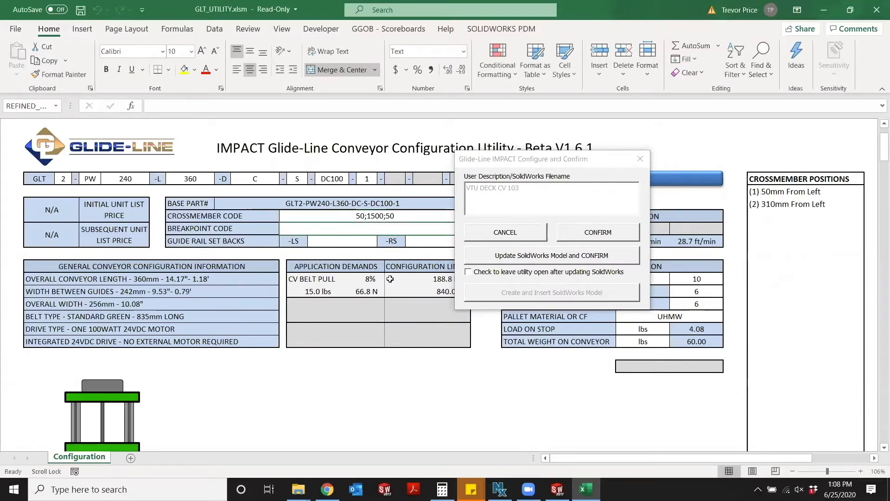
left_click(517, 258)
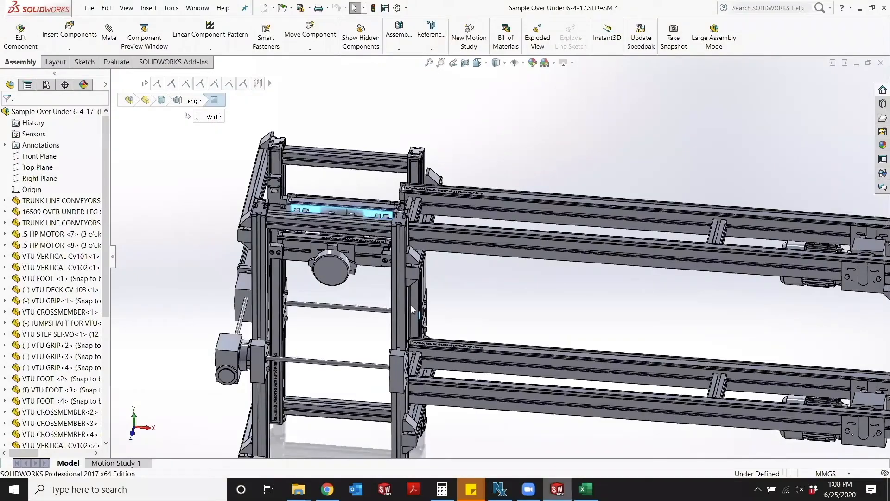
Examine the end tower in SOLIDWORKS and select its vertical conveyor to identify it, then return to the Excel summary.
left_click_drag(411, 305, 432, 281)
left_click(423, 285)
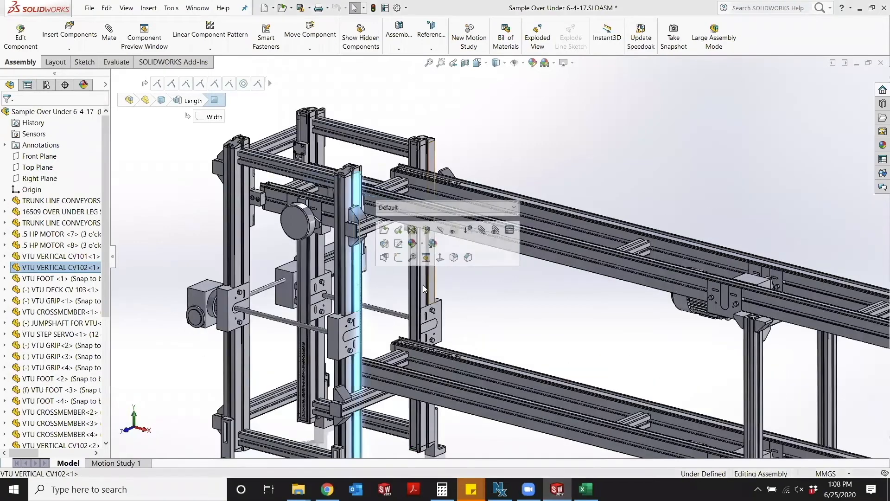
left_click(581, 484)
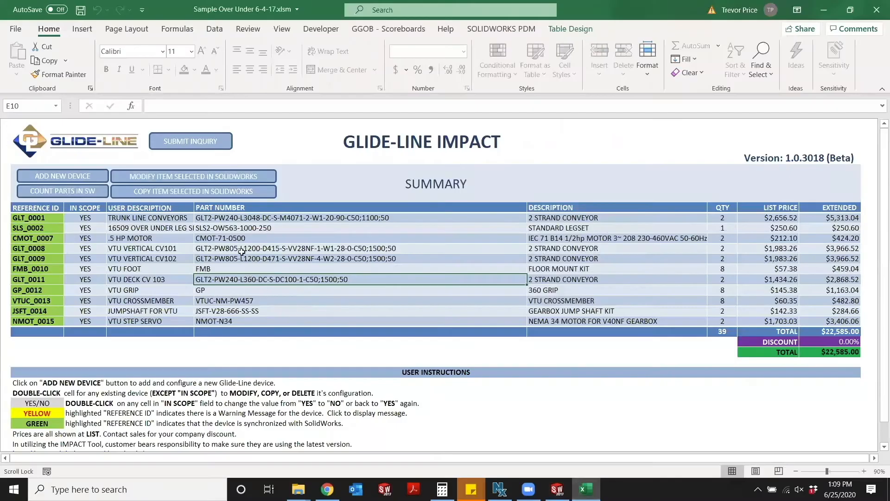
Open VTU VERTICAL CV101 for modification and set its width to 360.
left_click(234, 249)
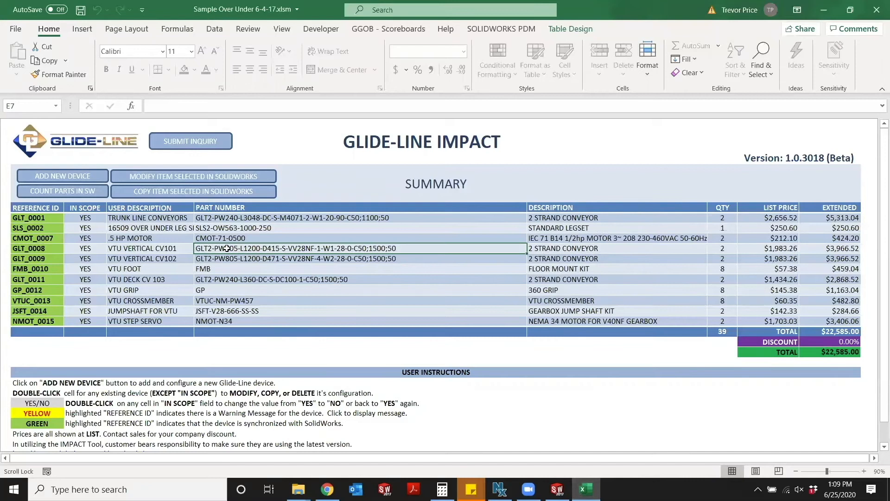
double_click(227, 249)
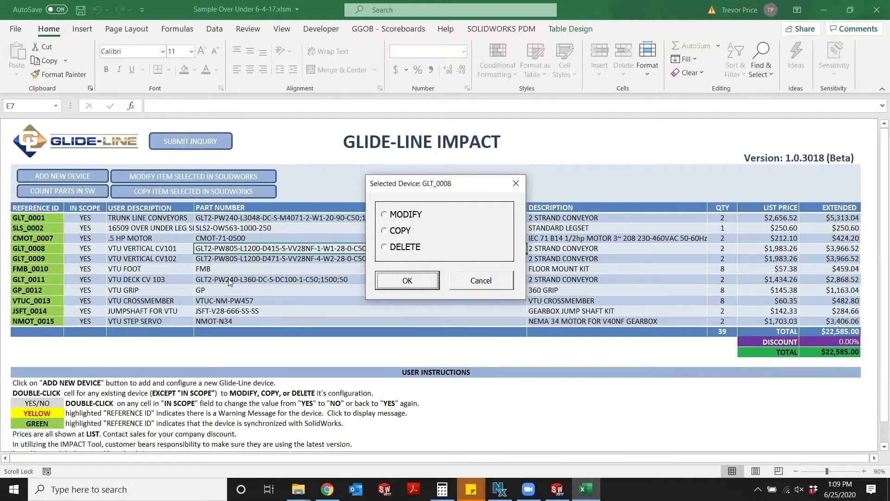
left_click(389, 214)
left_click(406, 280)
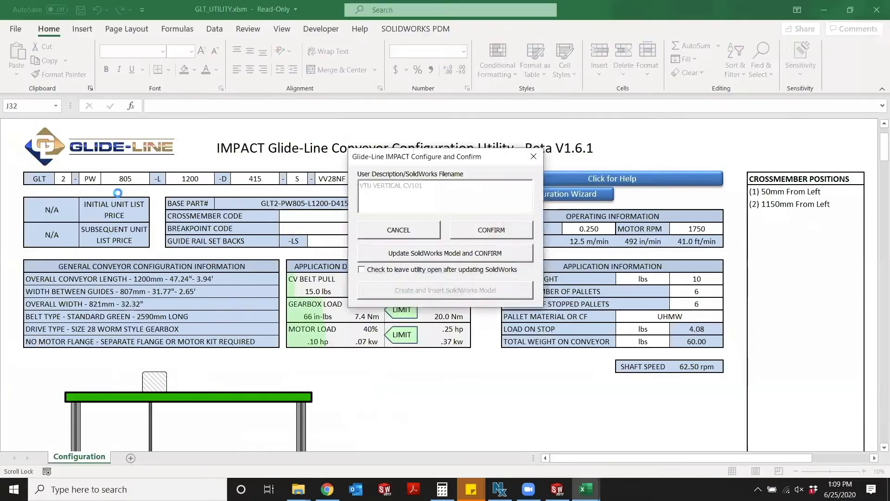
left_click(133, 182)
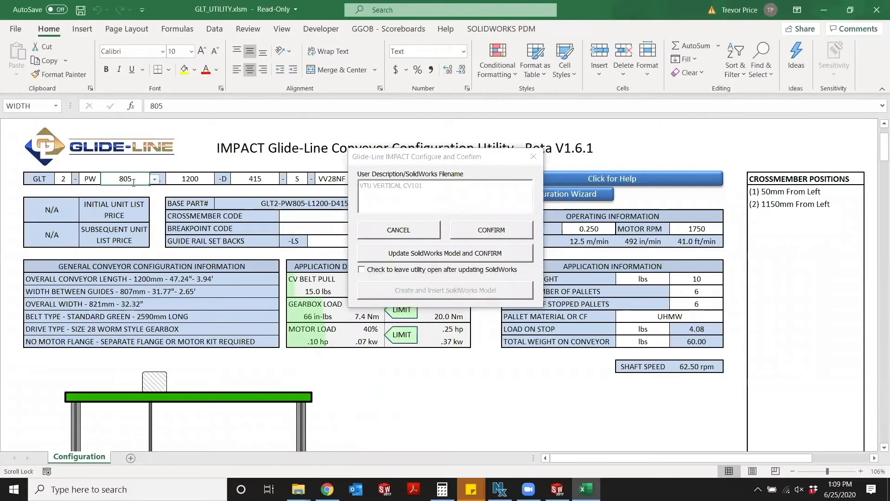
type("360")
key("Return")
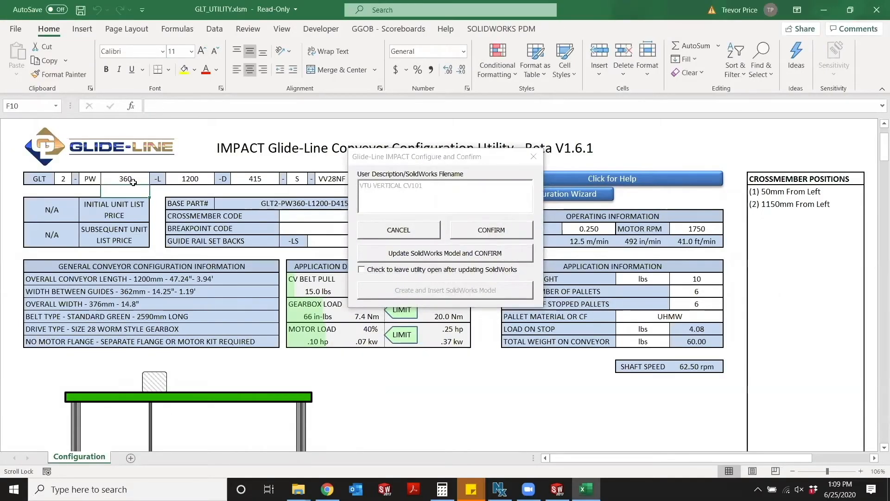
Update the SolidWorks model with the VTU VERTICAL CV101 configuration and open VTU VERTICAL CV102 for modification.
left_click(434, 253)
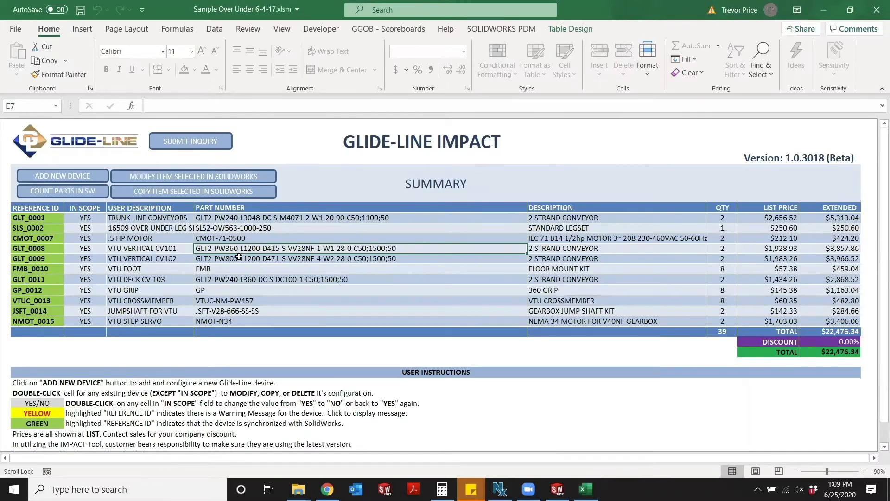
double_click(239, 258)
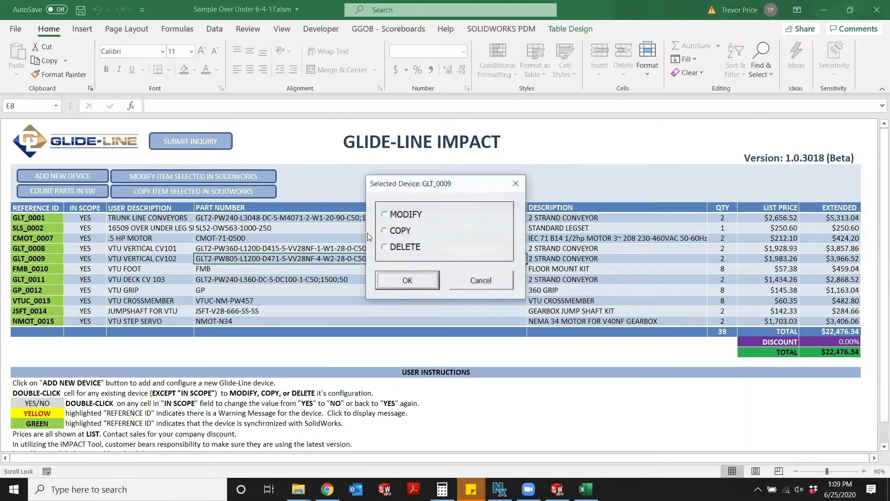
left_click(406, 278)
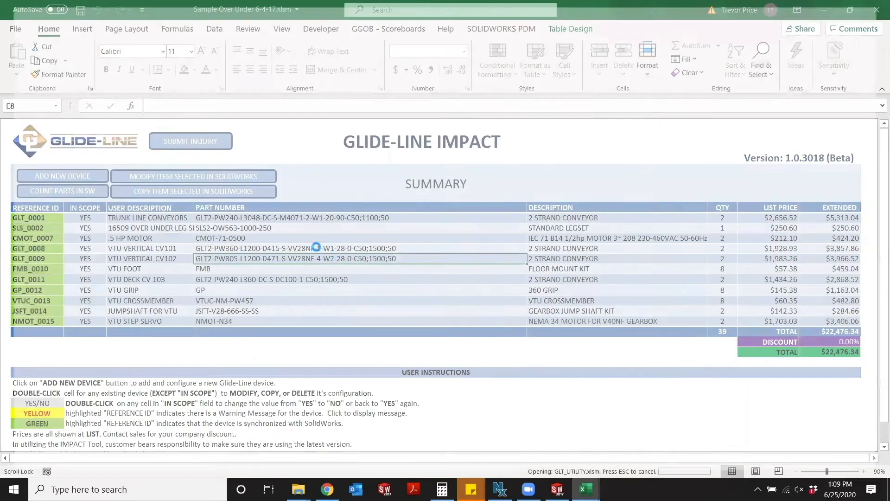
Set the VTU VERTICAL CV102 width to 360 and update the SolidWorks model with confirmation.
left_click(132, 183)
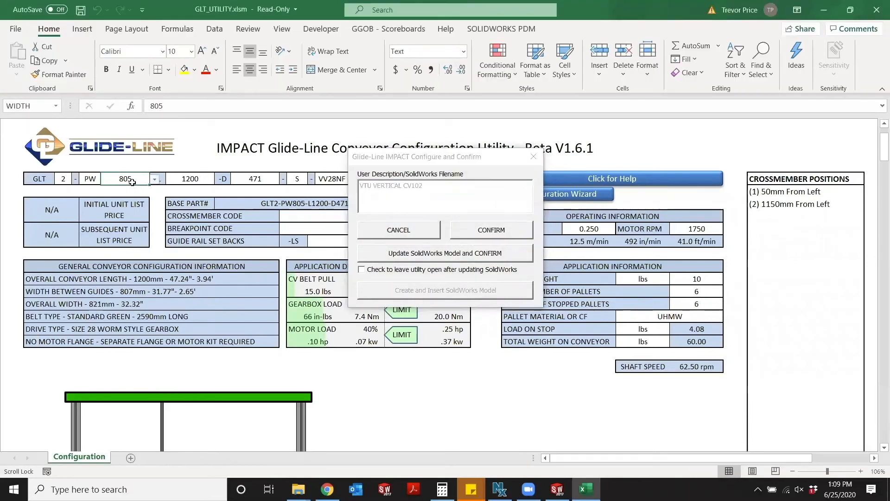
type("360")
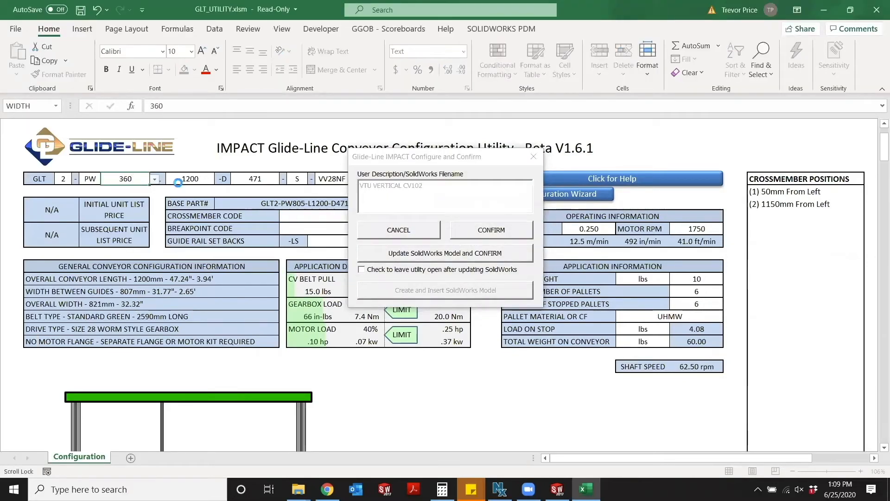
key("Return")
left_click(436, 254)
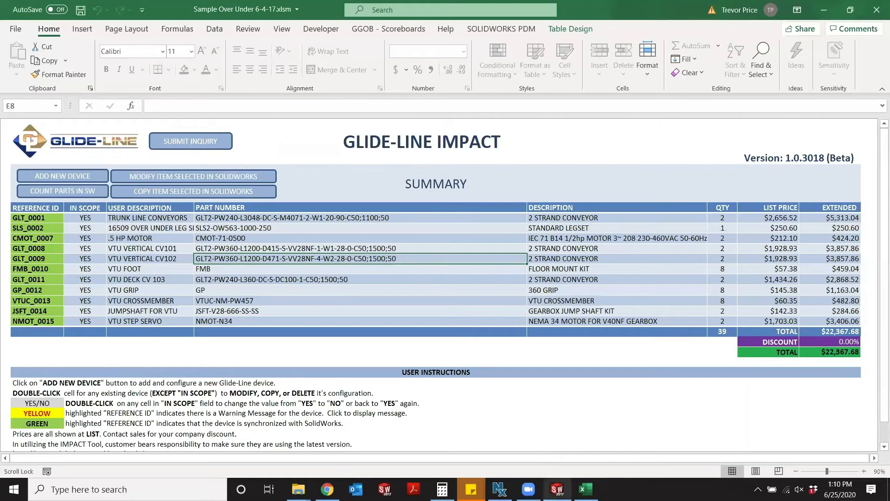
Examine the end tower and trunk line conveyors in the SOLIDWORKS assembly, then return to the Excel summary.
mouse_move(544, 485)
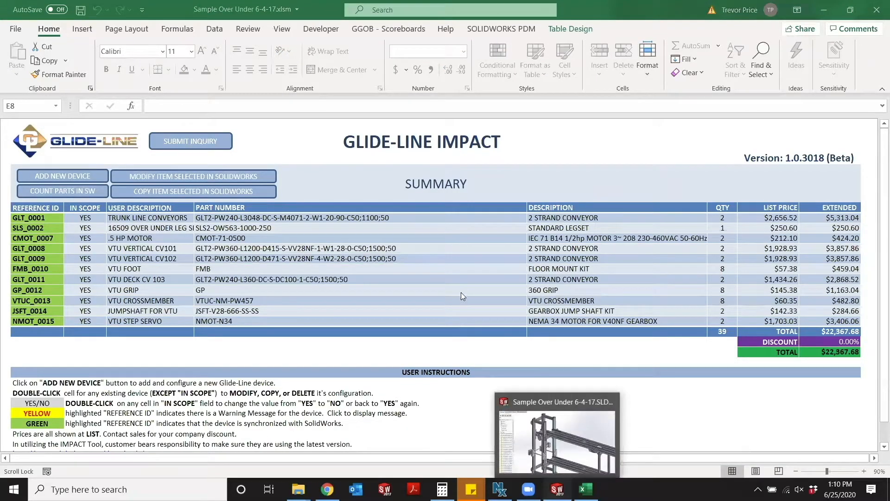
scroll(528, 283, "up", 5)
left_click_drag(701, 318, 667, 317)
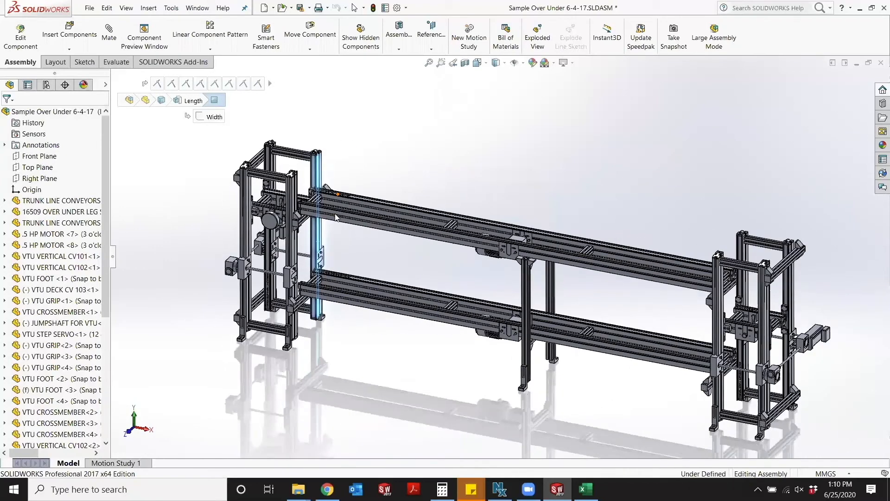
scroll(335, 217, "down", 5)
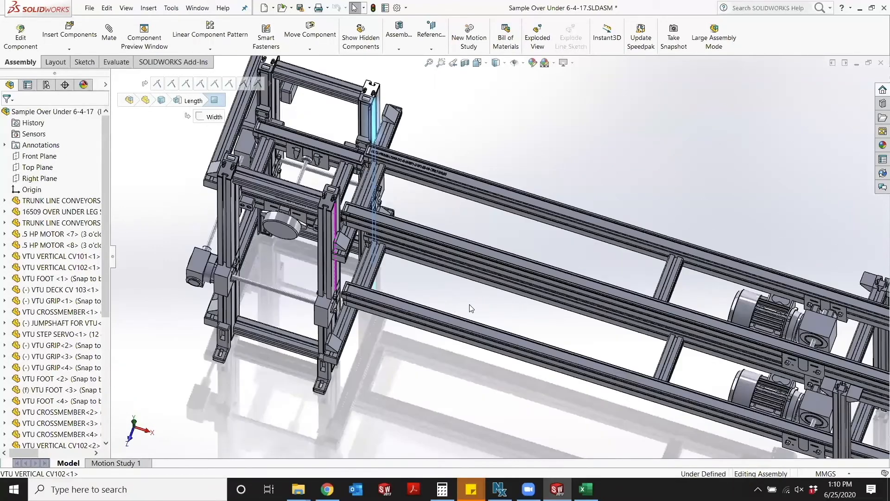
scroll(655, 325, "up", 4)
scroll(421, 261, "down", 3)
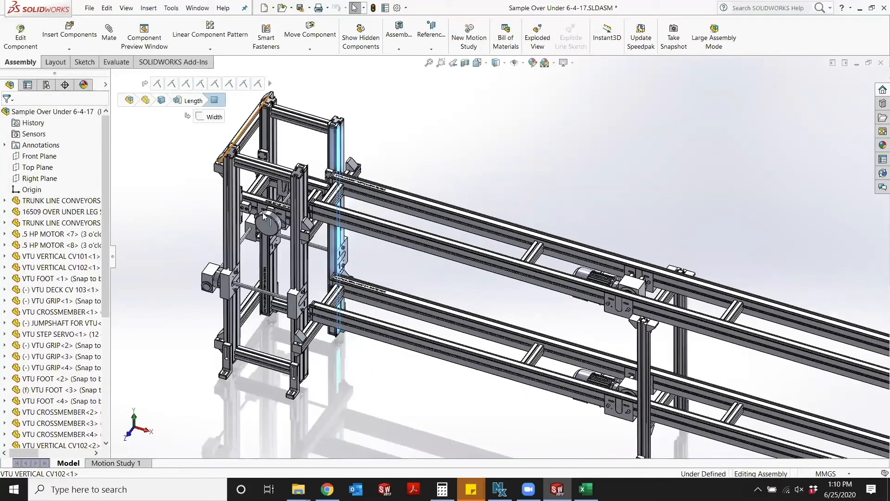
left_click(586, 488)
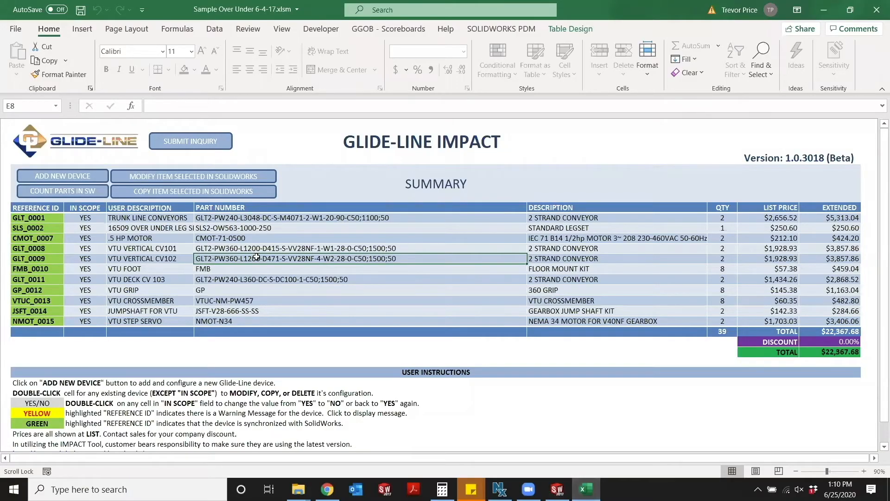
Modify the 16509 OVER UNDER LEG SET to a width of 300 and update the SolidWorks model with confirmation.
left_click(236, 228)
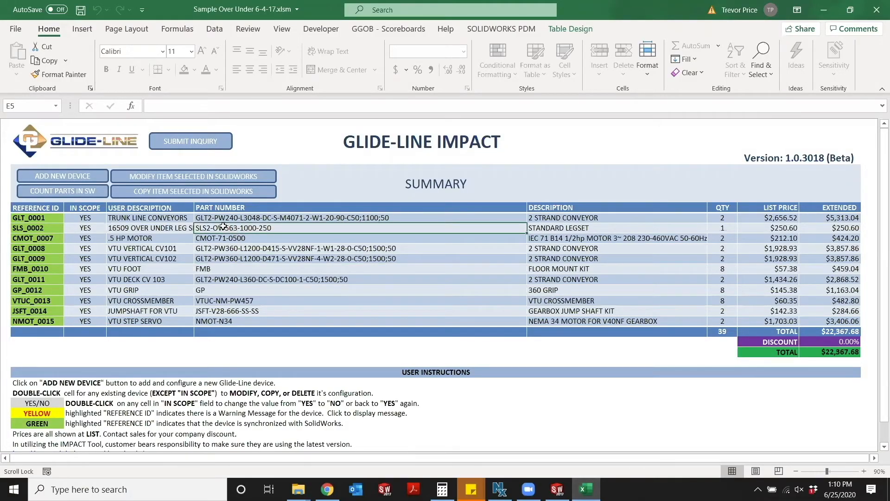
double_click(225, 228)
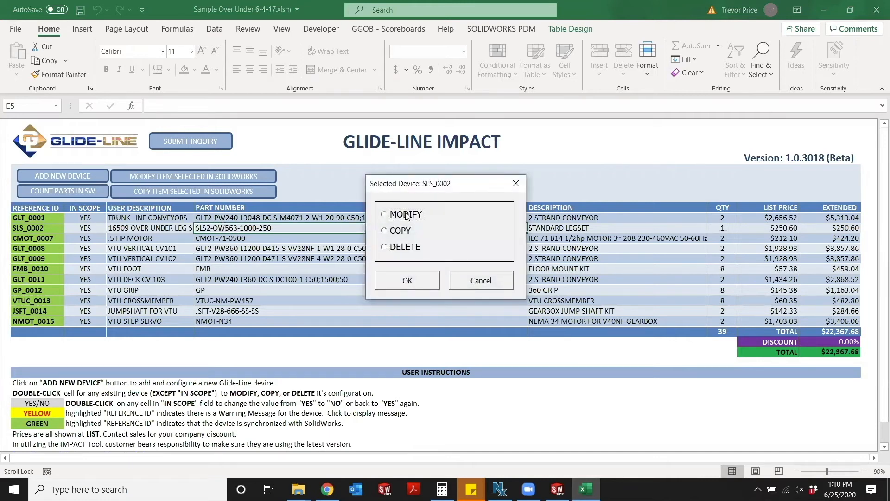
left_click(408, 283)
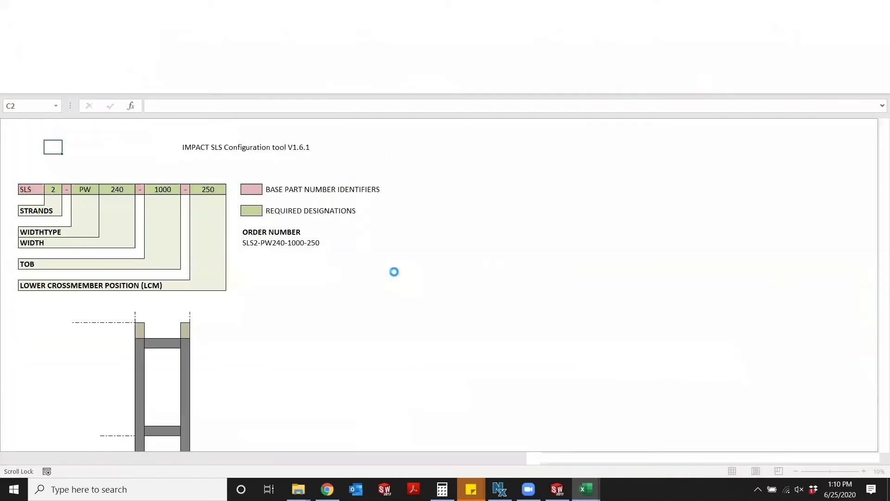
left_click(128, 192)
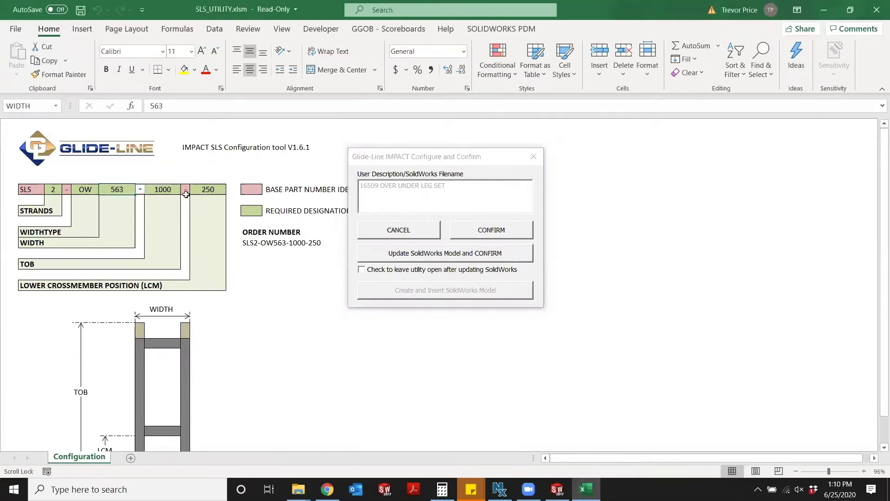
type("300")
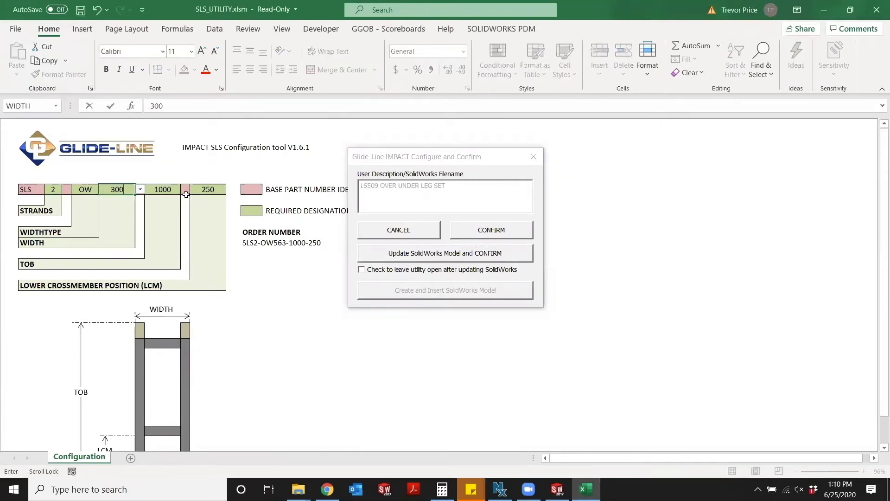
key("Return")
left_click(421, 255)
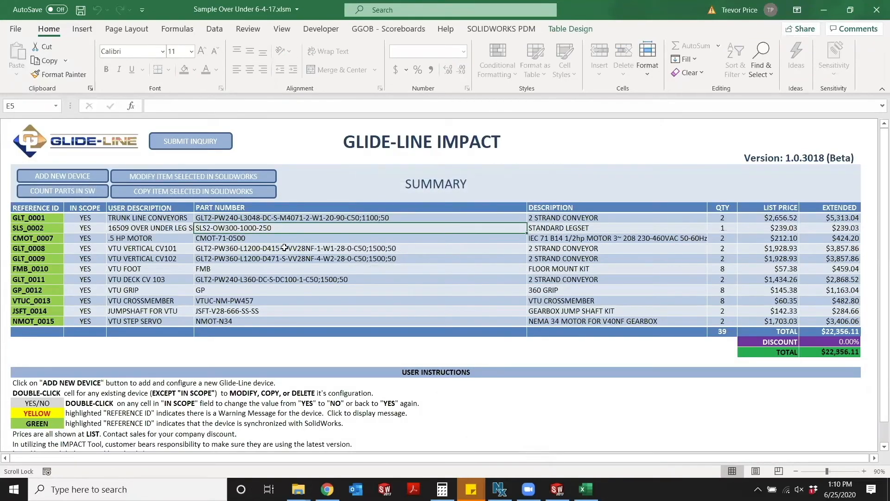
Modify the VTU CROSSMEMBER to a width of 240 and update the SolidWorks model with confirmation.
left_click(206, 302)
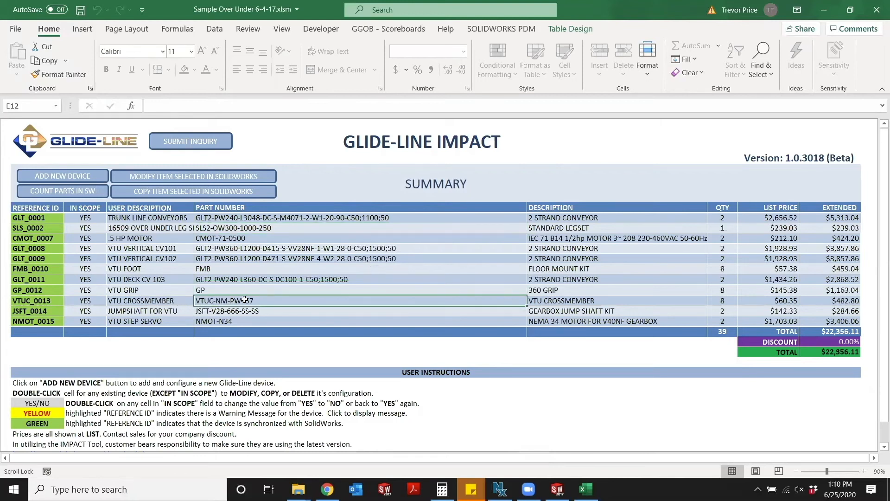
double_click(245, 300)
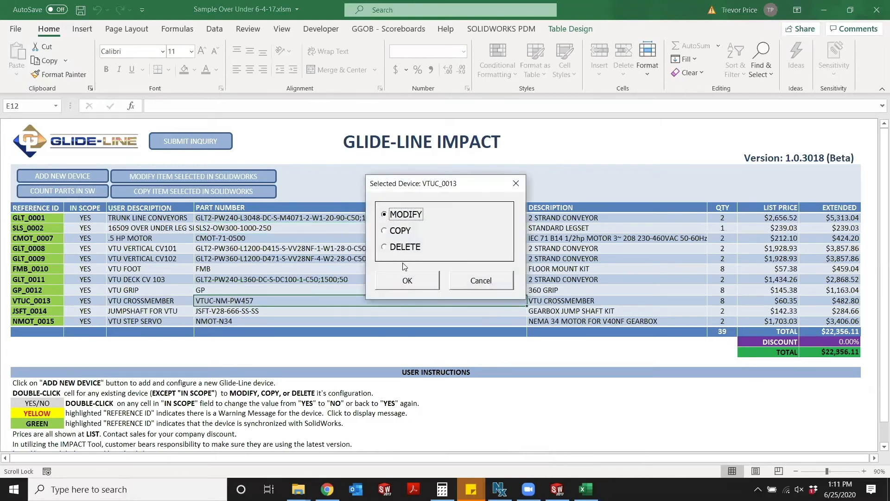
left_click(408, 281)
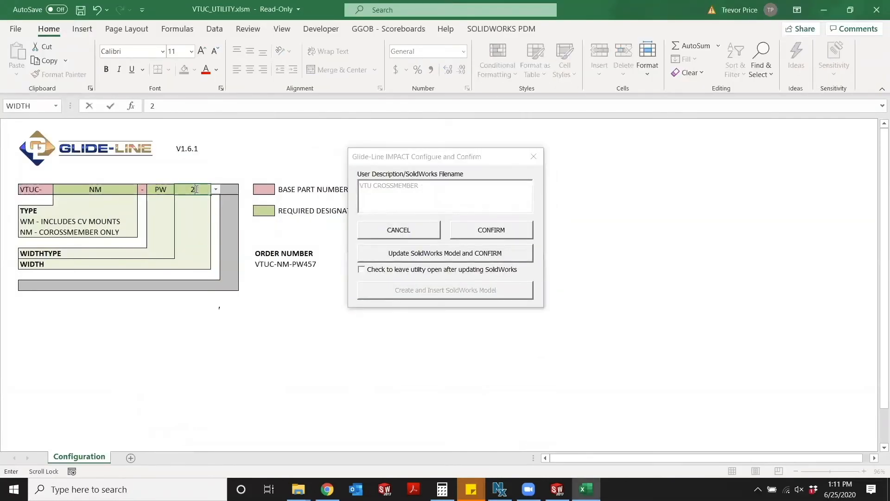
left_click(468, 255)
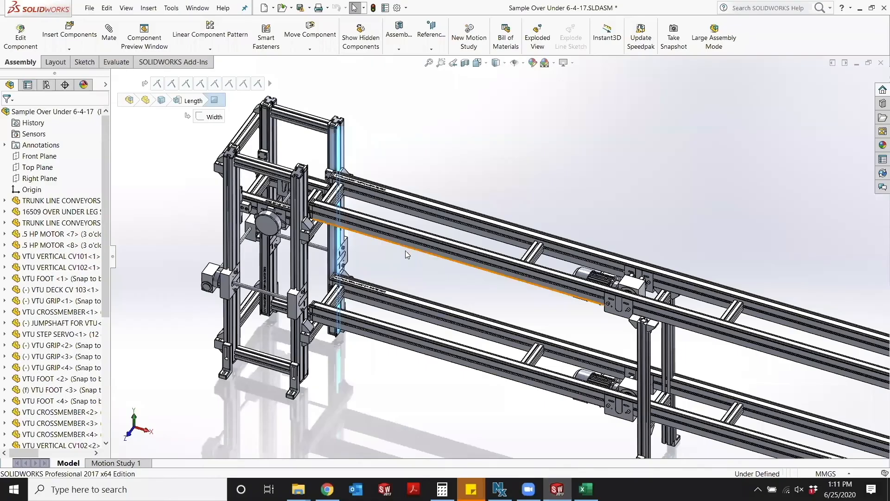
Examine both end towers and the whole conveyor assembly in SOLIDWORKS.
left_click(425, 261)
scroll(410, 254, "up", 3)
left_click_drag(438, 210, 524, 234)
scroll(642, 281, "up", 3)
scroll(691, 274, "down", 7)
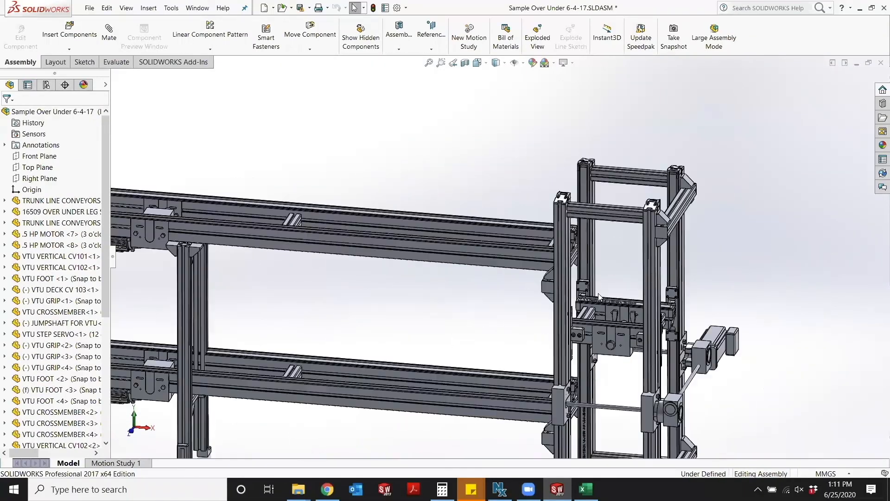
scroll(508, 294, "down", 8)
left_click_drag(394, 258, 480, 307)
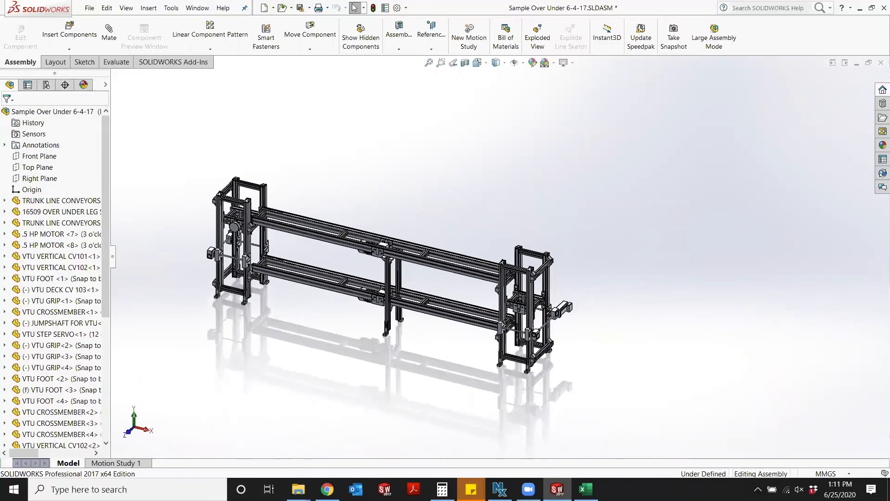
Return to the Excel summary and run the count of the parts in the SolidWorks assembly.
left_click(585, 489)
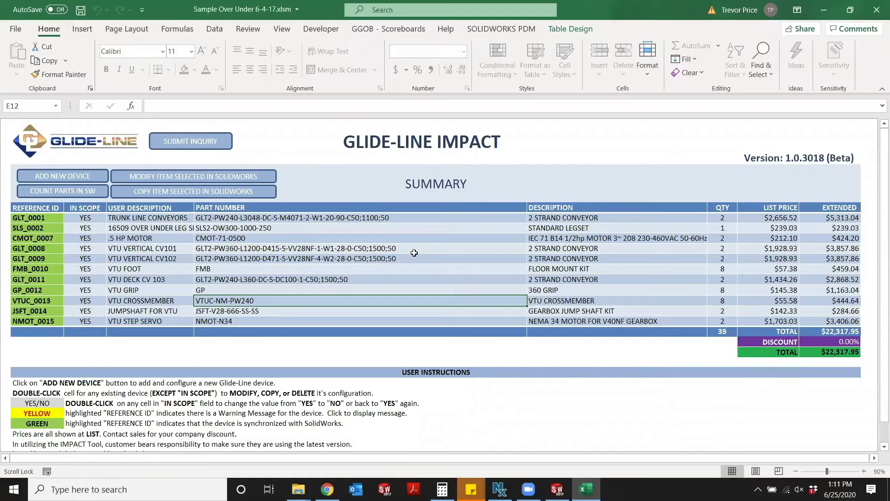
left_click(89, 191)
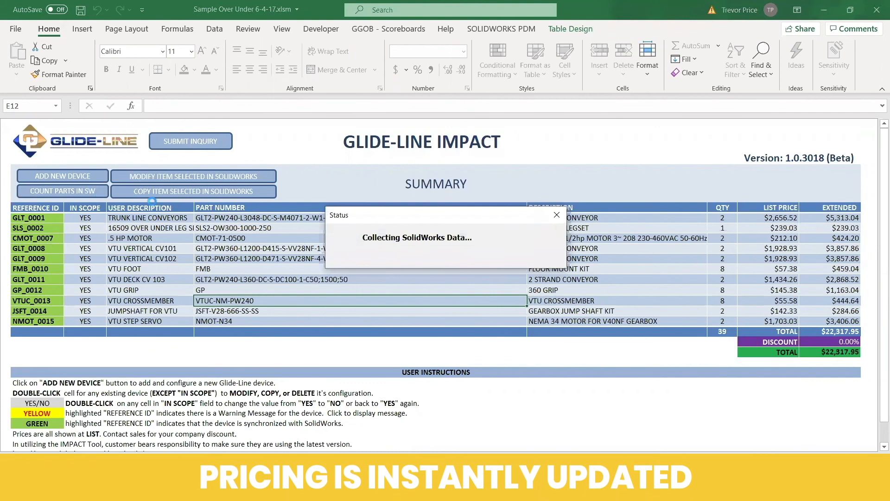